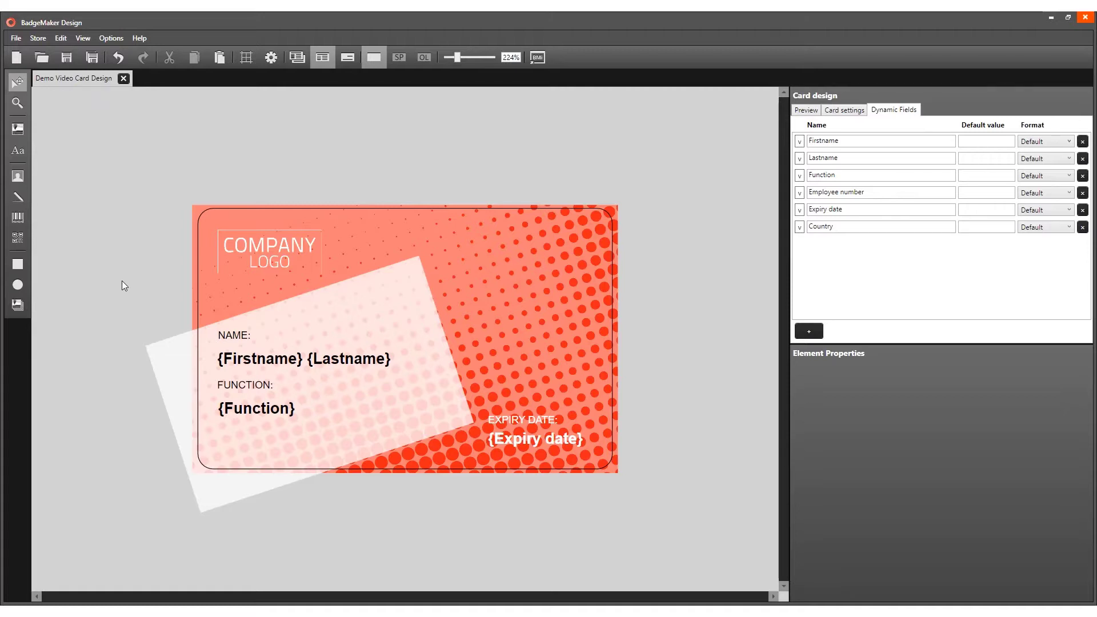
# Place a passport photo placeholder at the card's top right, set its aspect ratio to 4:4, and shrink it
pyautogui.click(20, 177)
pyautogui.click(458, 265)
pyautogui.moveTo(552, 365); pyautogui.dragTo(538, 315)
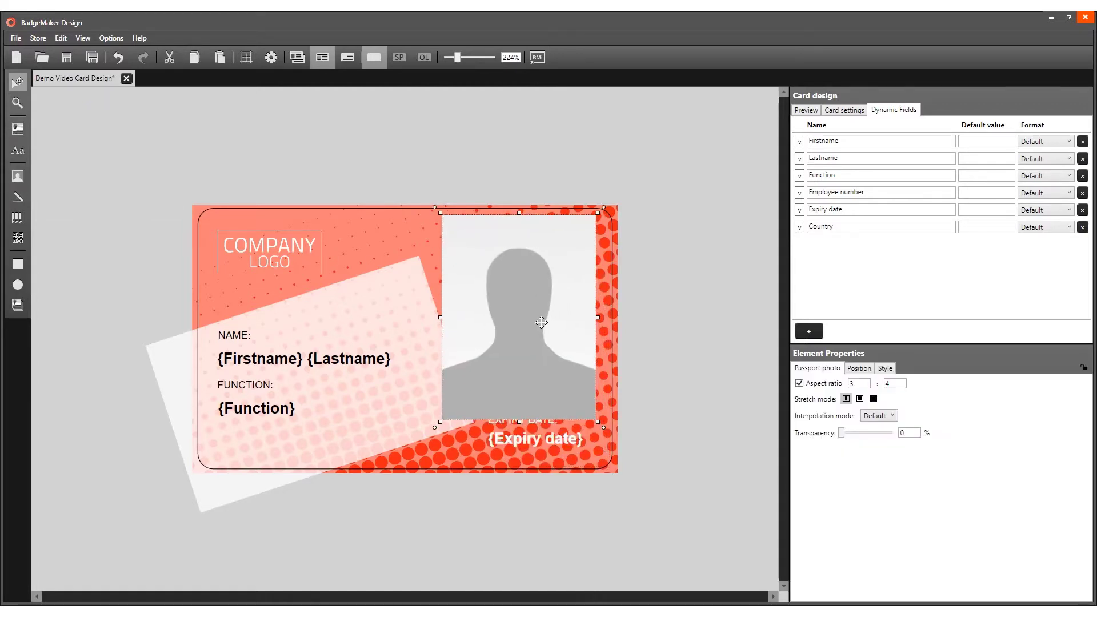
pyautogui.click(857, 384)
pyautogui.write('4')
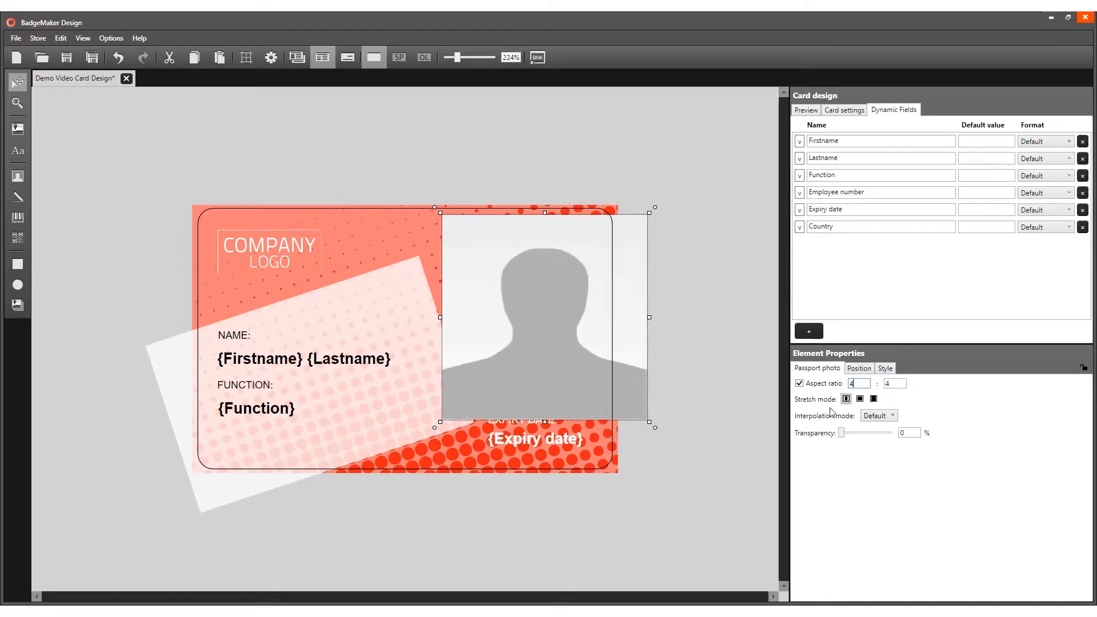
pyautogui.moveTo(650, 424); pyautogui.dragTo(623, 345)
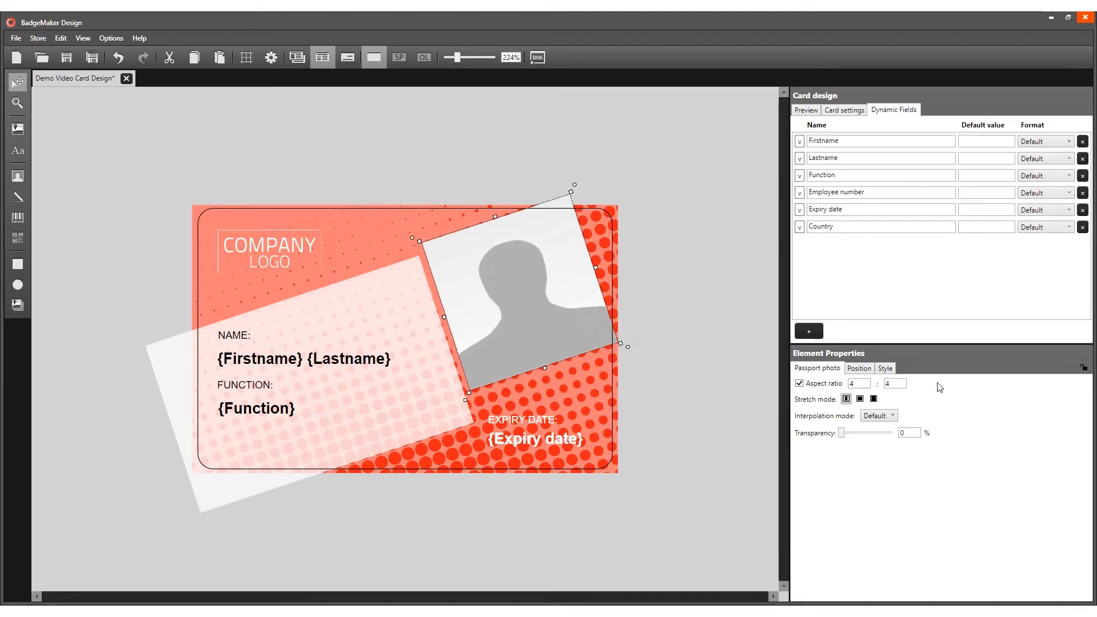
# Give the photo placeholder a 1 mm border in red FF3019 from the Style tab
pyautogui.click(886, 369)
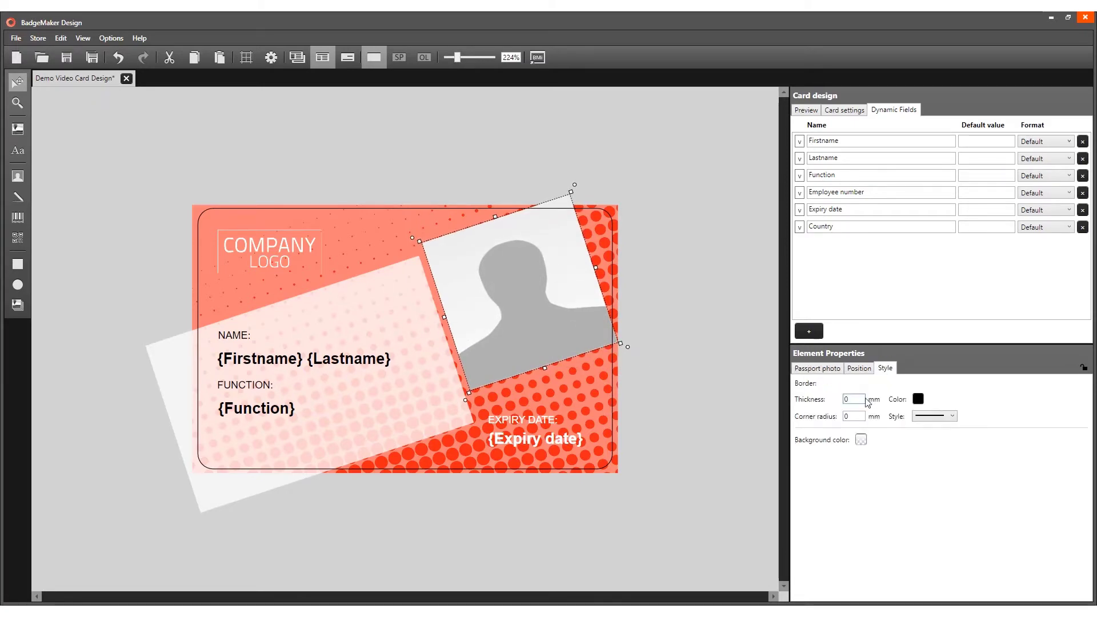
pyautogui.click(864, 400)
pyautogui.write('1')
pyautogui.click(918, 399)
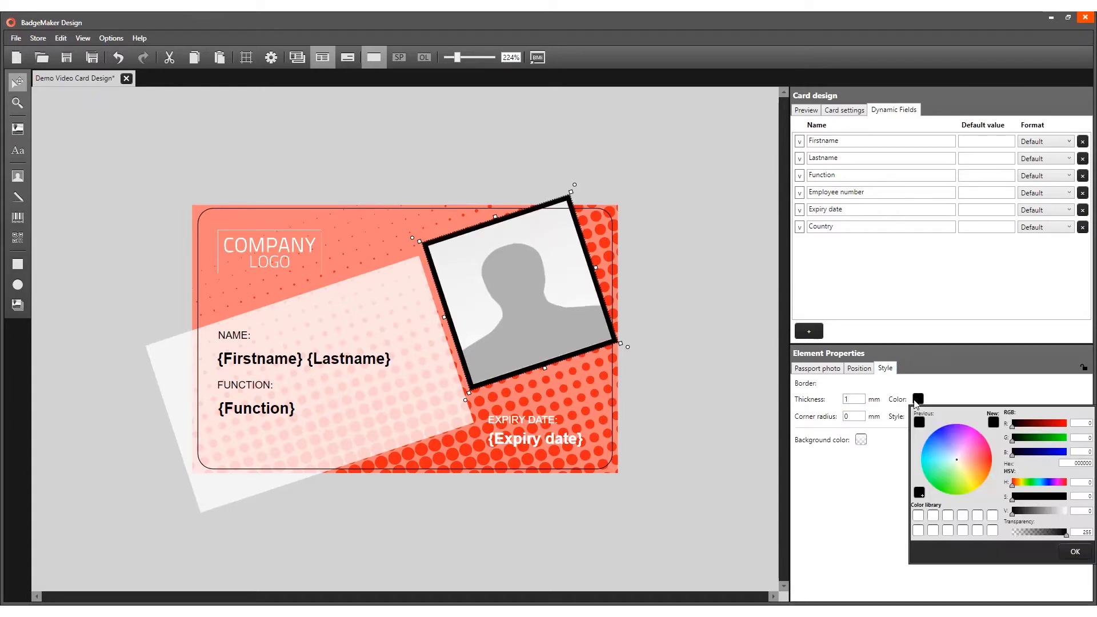
pyautogui.click(986, 469)
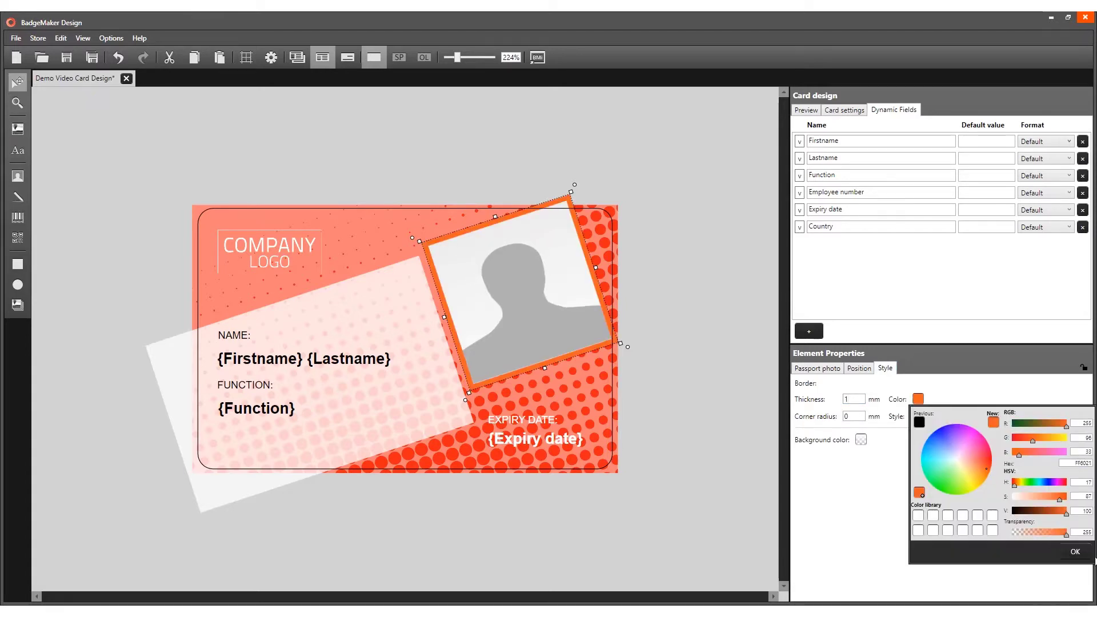
pyautogui.click(988, 463)
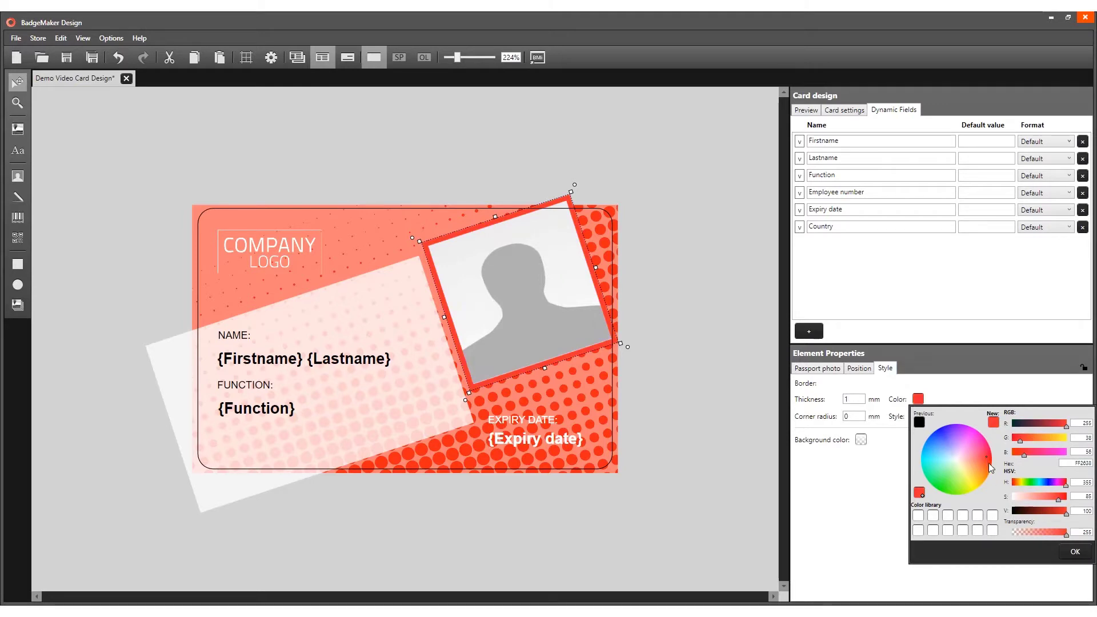
pyautogui.click(1072, 552)
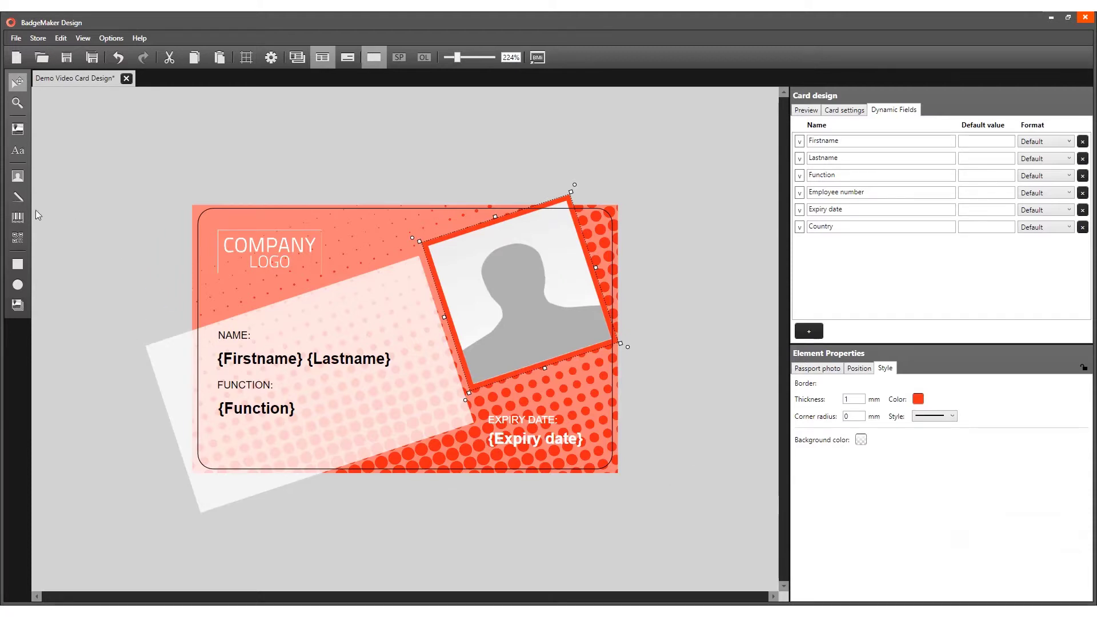
# Place a signature placeholder under the {Function} field, shift it slightly up-left, and shrink it
pyautogui.click(20, 196)
pyautogui.click(224, 435)
pyautogui.moveTo(299, 459); pyautogui.dragTo(297, 452)
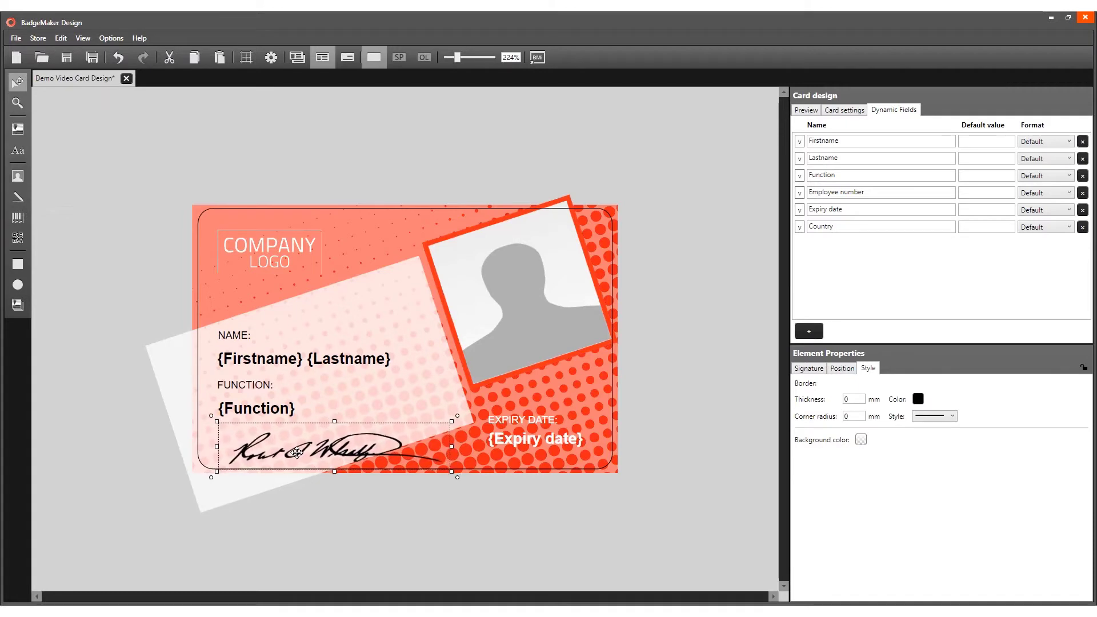
pyautogui.moveTo(451, 471); pyautogui.dragTo(405, 446)
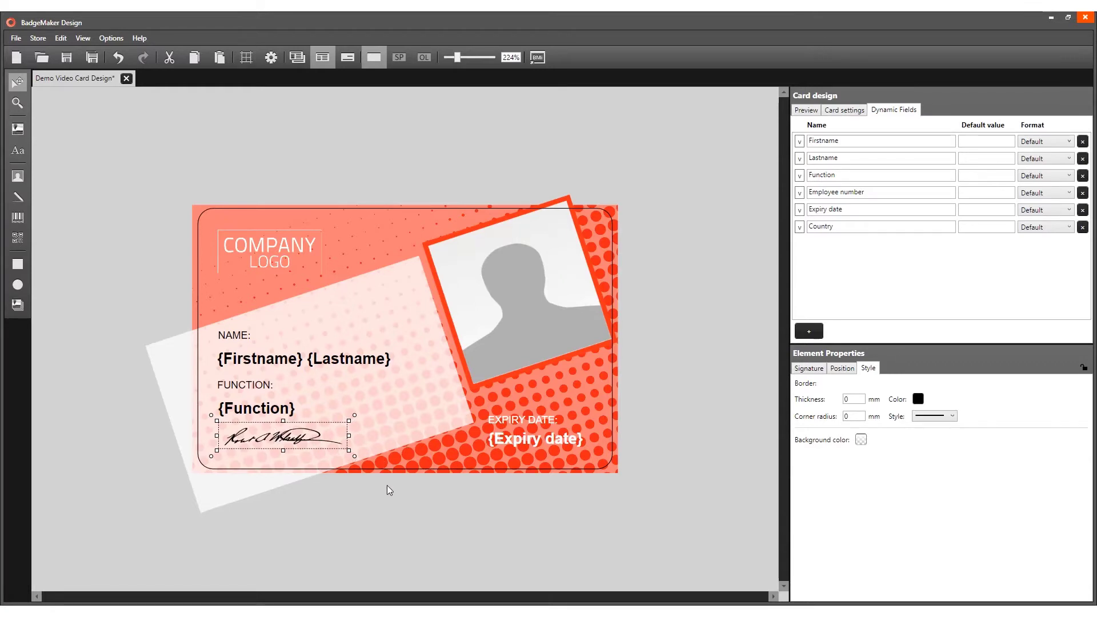
# Nudge the signature with the arrow keys, then briefly view the Flags folder and close it
pyautogui.press('Down')
pyautogui.press('Down')
pyautogui.press('Left')
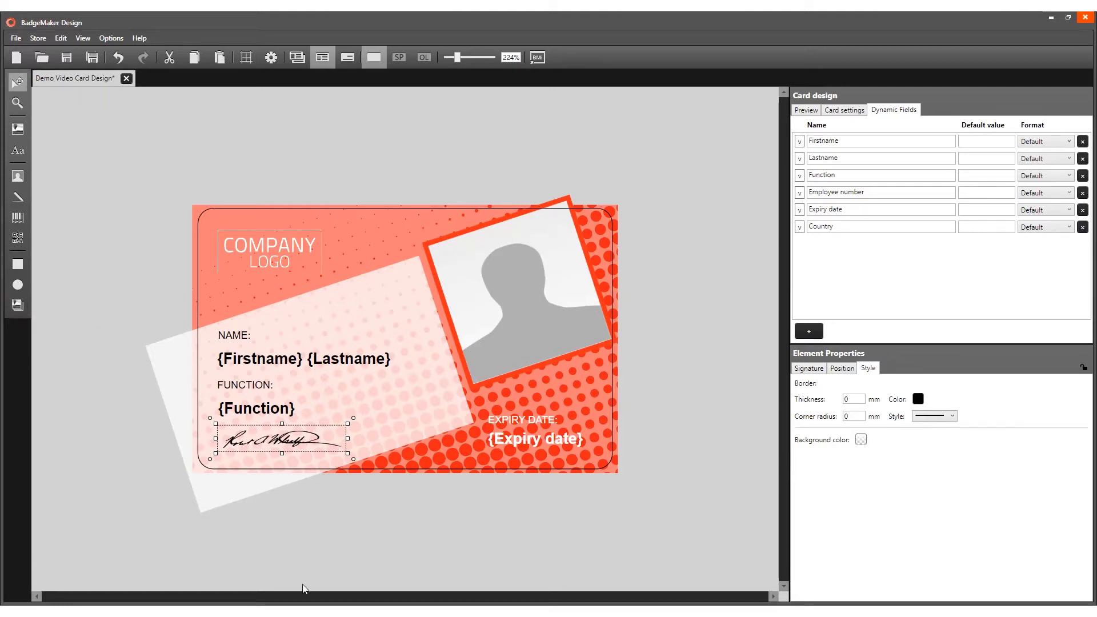
pyautogui.hotkey('alt', 'Tab')
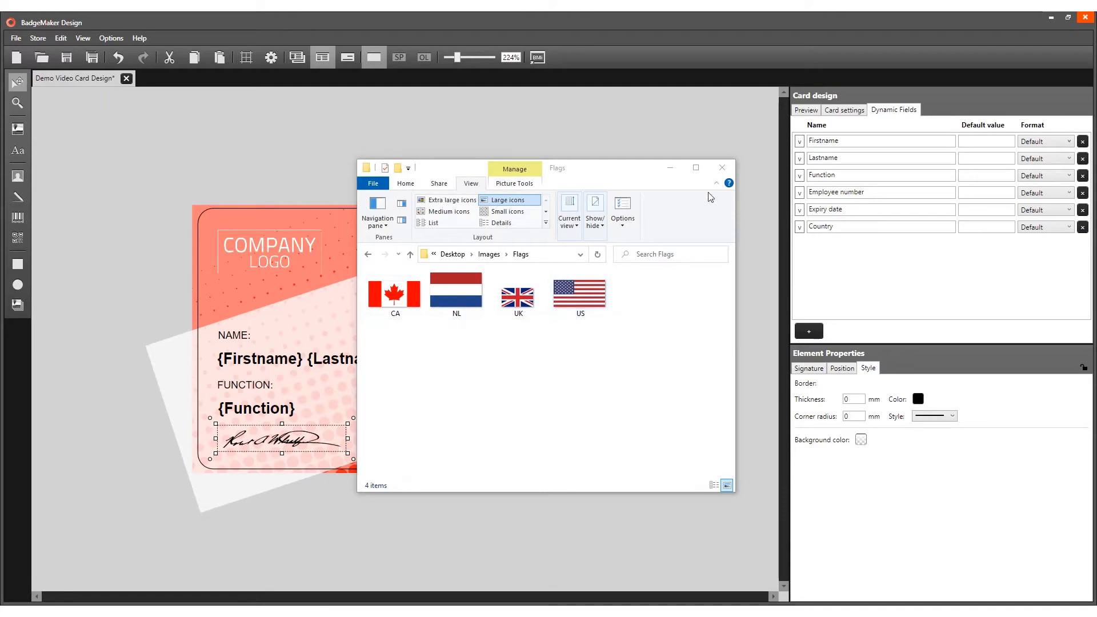
pyautogui.click(718, 170)
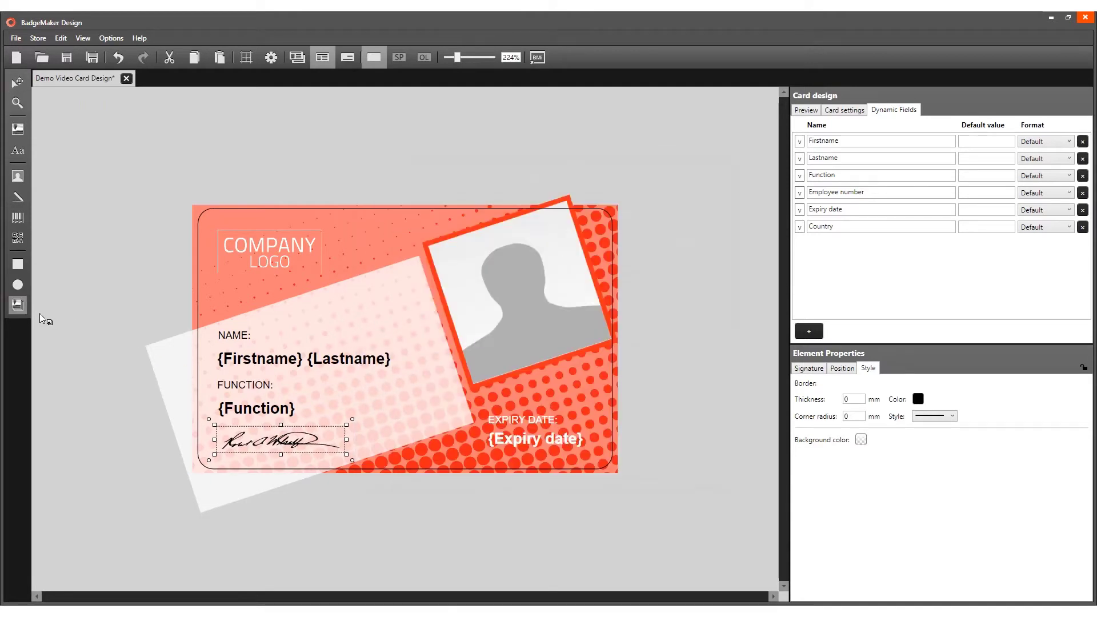
# Place a small square dynamic logo next to the signature and show its Dynamic logo settings
pyautogui.click(22, 308)
pyautogui.click(391, 432)
pyautogui.moveTo(506, 523); pyautogui.dragTo(471, 516)
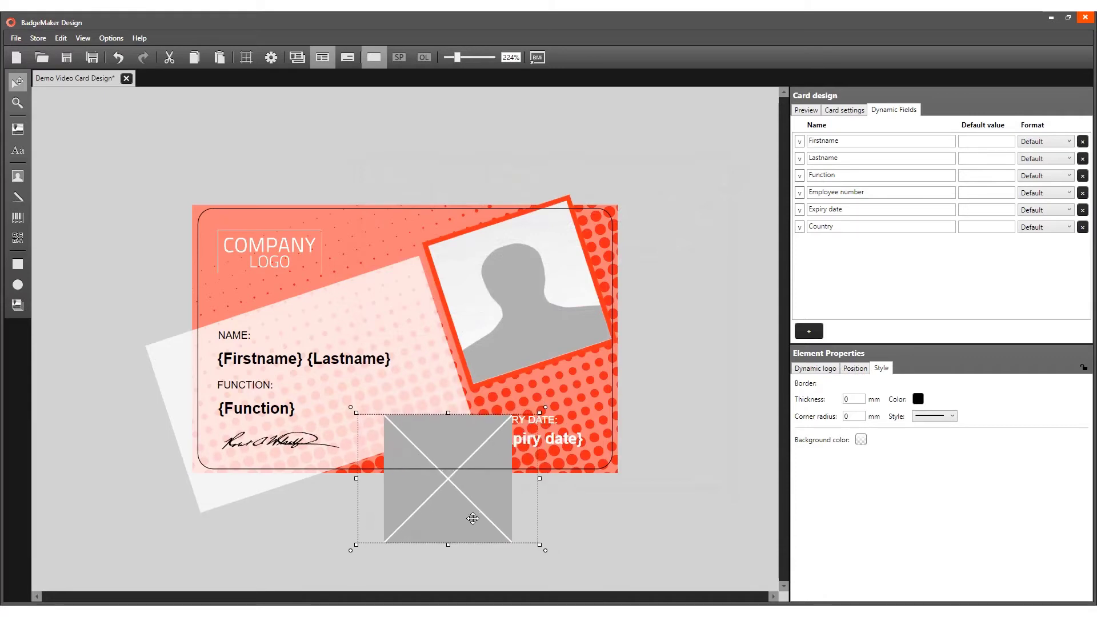
pyautogui.moveTo(539, 546); pyautogui.dragTo(417, 443)
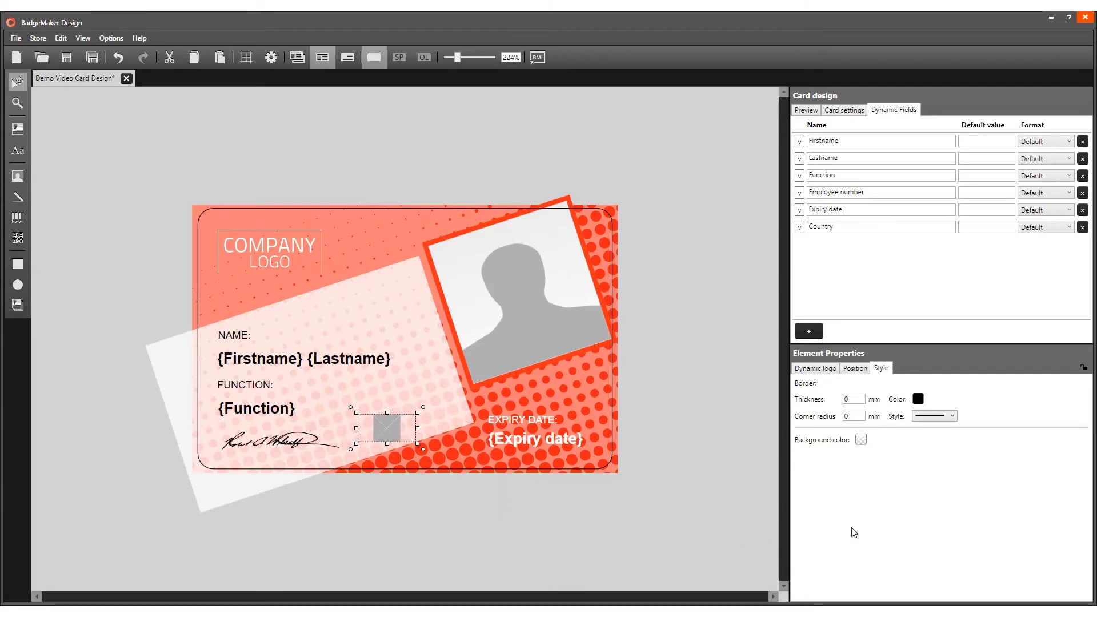
pyautogui.click(816, 370)
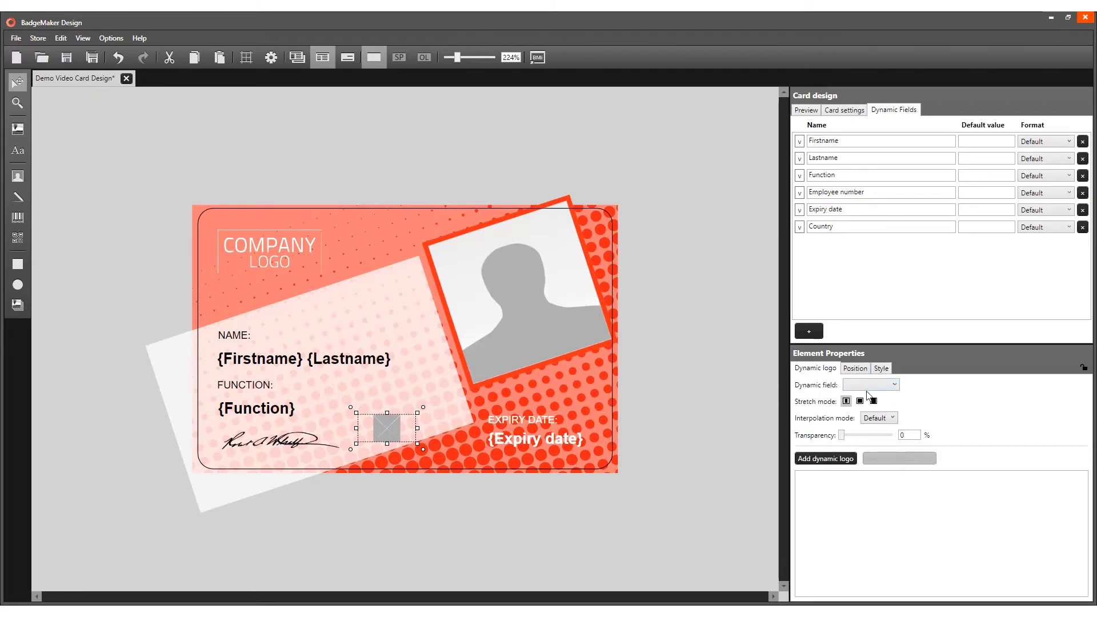
# Link the dynamic logo to the Country field and choose the first Stretch mode
pyautogui.click(871, 385)
pyautogui.click(879, 455)
pyautogui.click(860, 401)
pyautogui.click(874, 401)
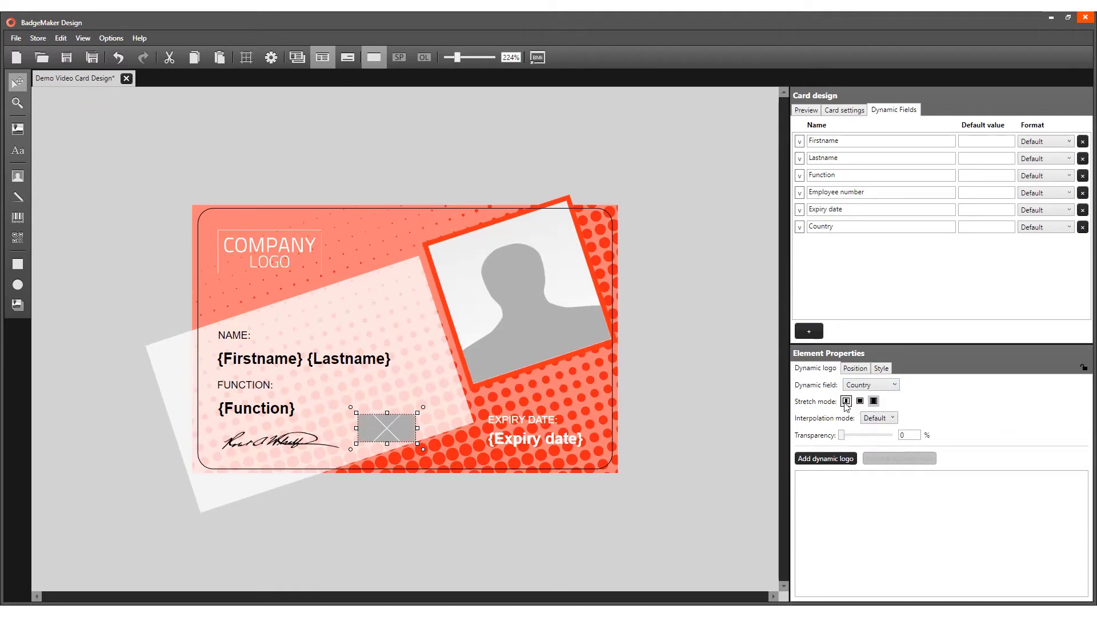
pyautogui.click(846, 401)
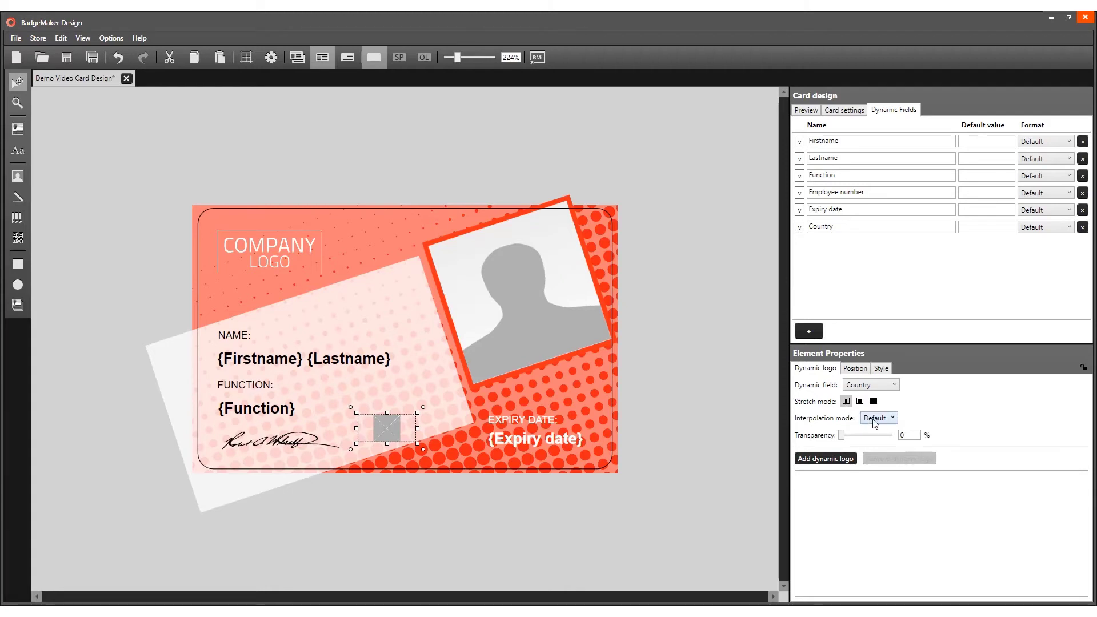
# Add four empty dynamic logo entries
pyautogui.click(828, 458)
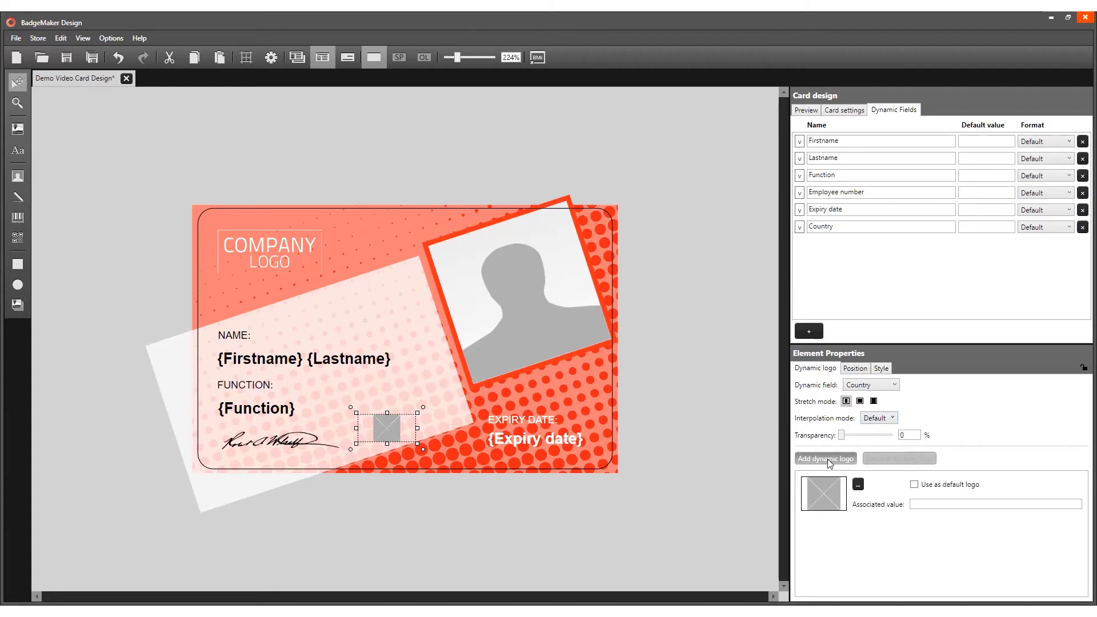
pyautogui.click(827, 458)
pyautogui.click(828, 459)
pyautogui.click(828, 458)
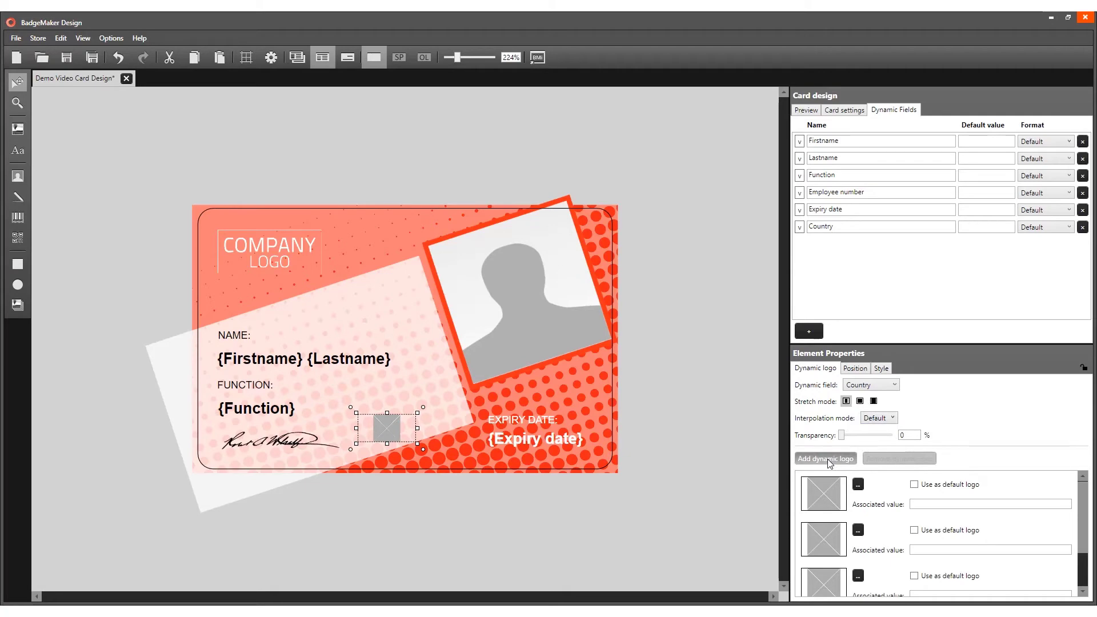
# Load the US and UK flag images into the first two logo entries
pyautogui.click(860, 489)
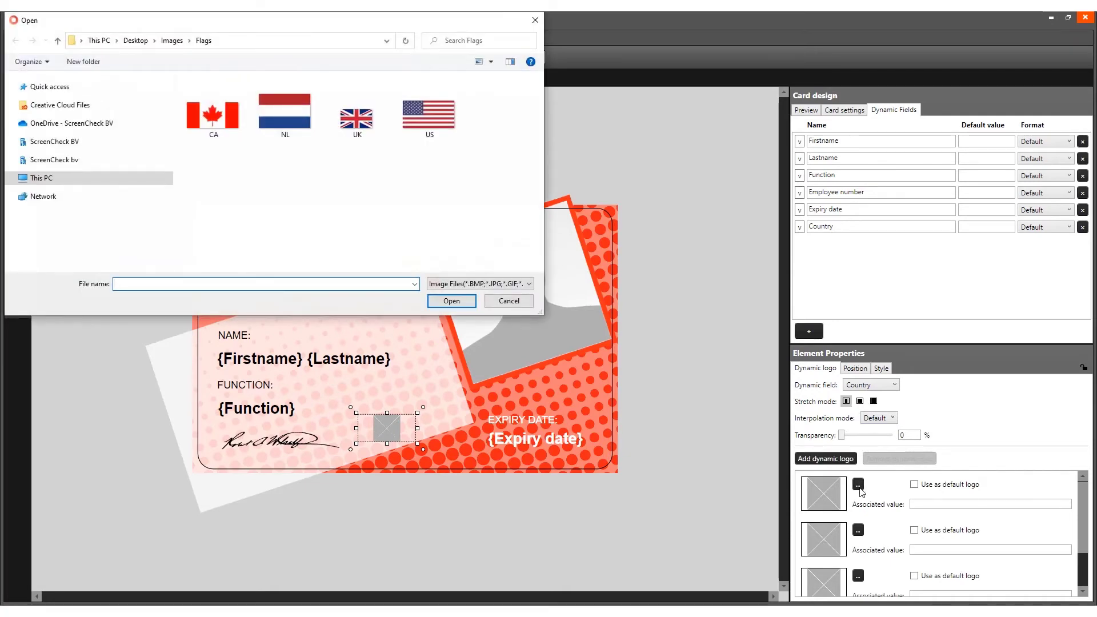
pyautogui.click(448, 118)
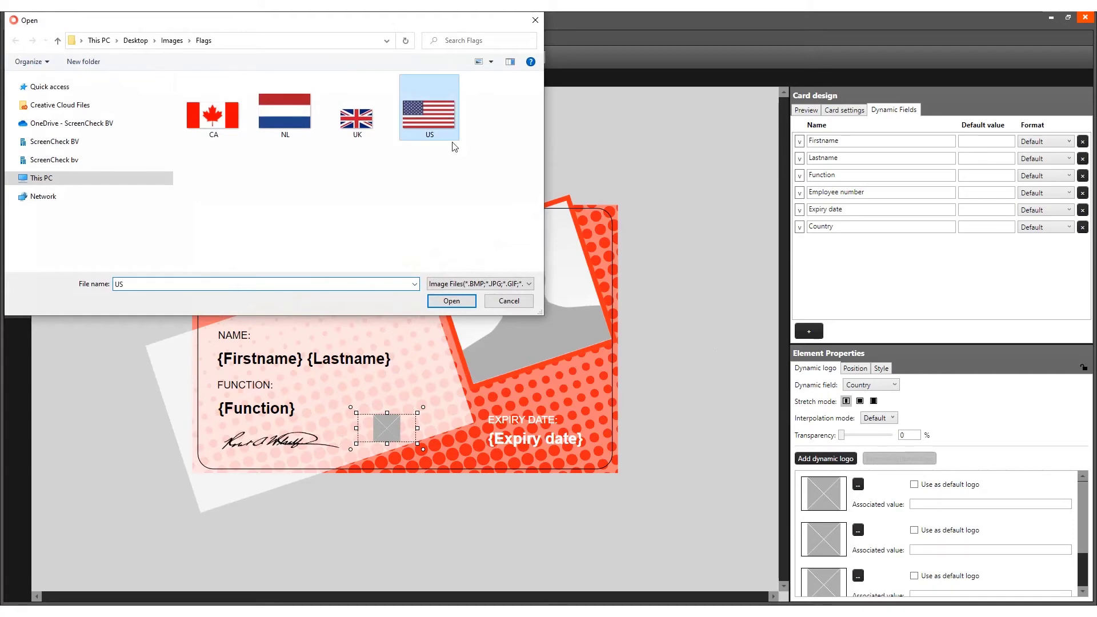
pyautogui.click(452, 302)
pyautogui.click(858, 531)
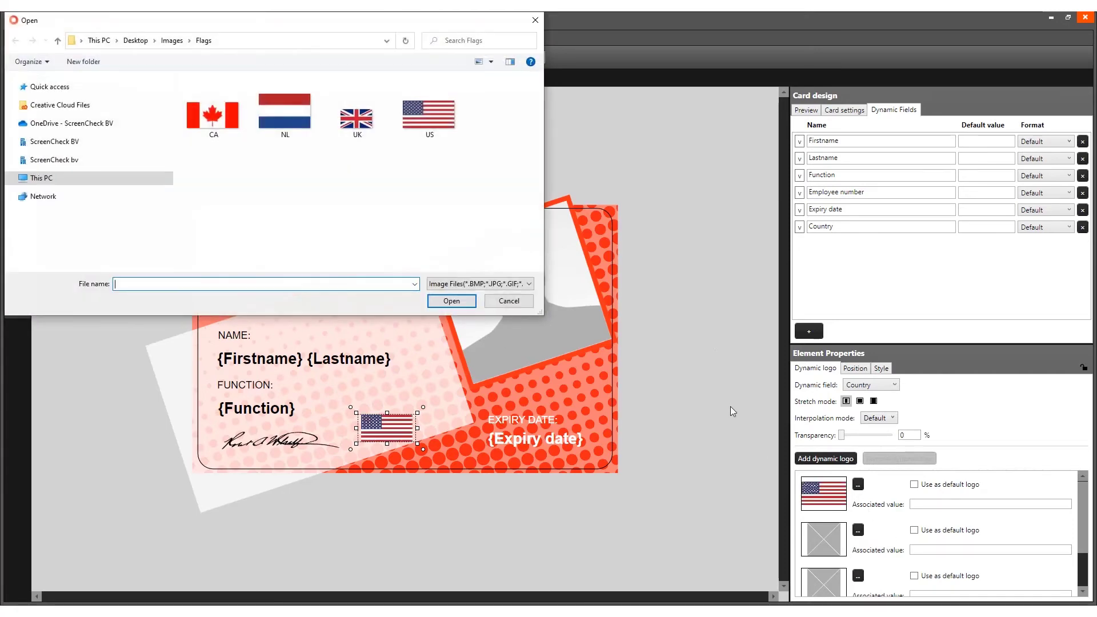
pyautogui.click(356, 118)
pyautogui.click(452, 301)
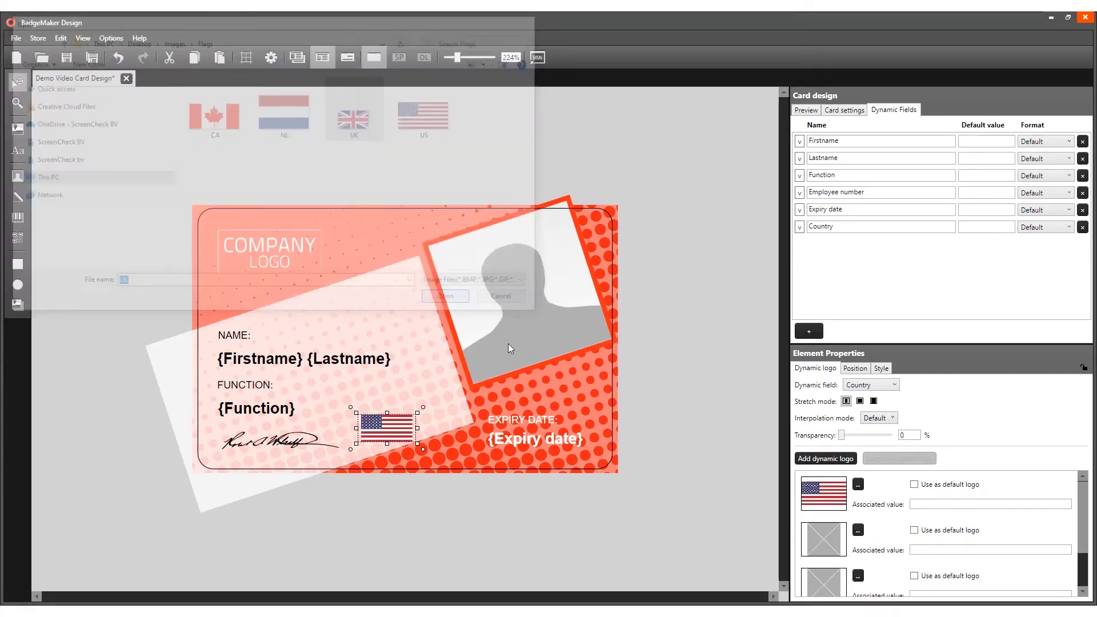
# Load the NL and CA flag images into the third and fourth logo entries
pyautogui.scroll(-1, 840, 526)
pyautogui.click(858, 518)
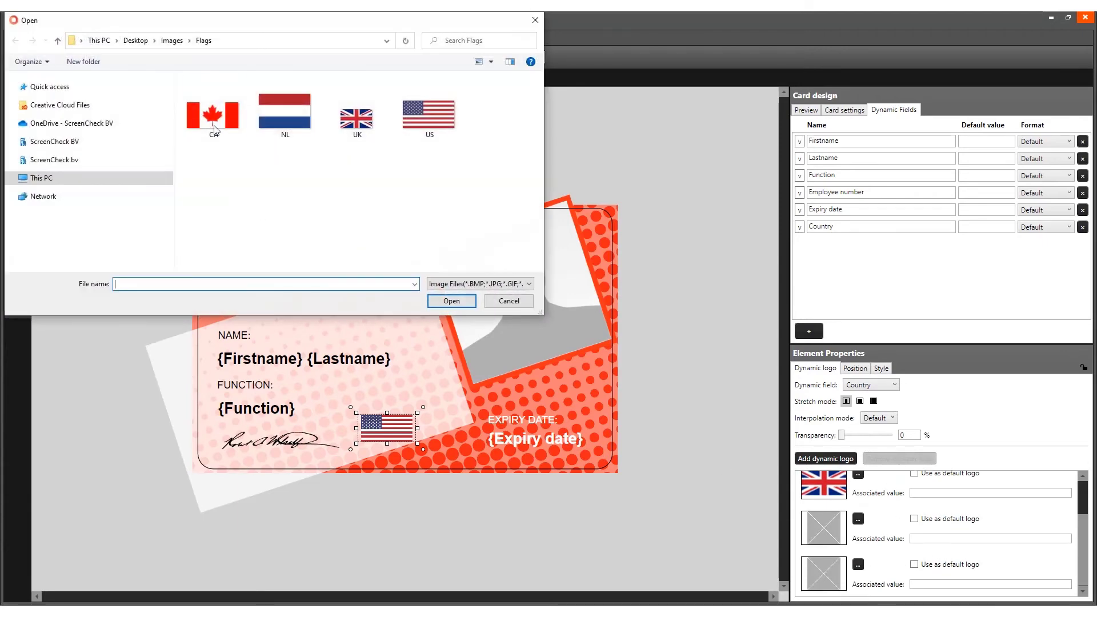
pyautogui.click(284, 114)
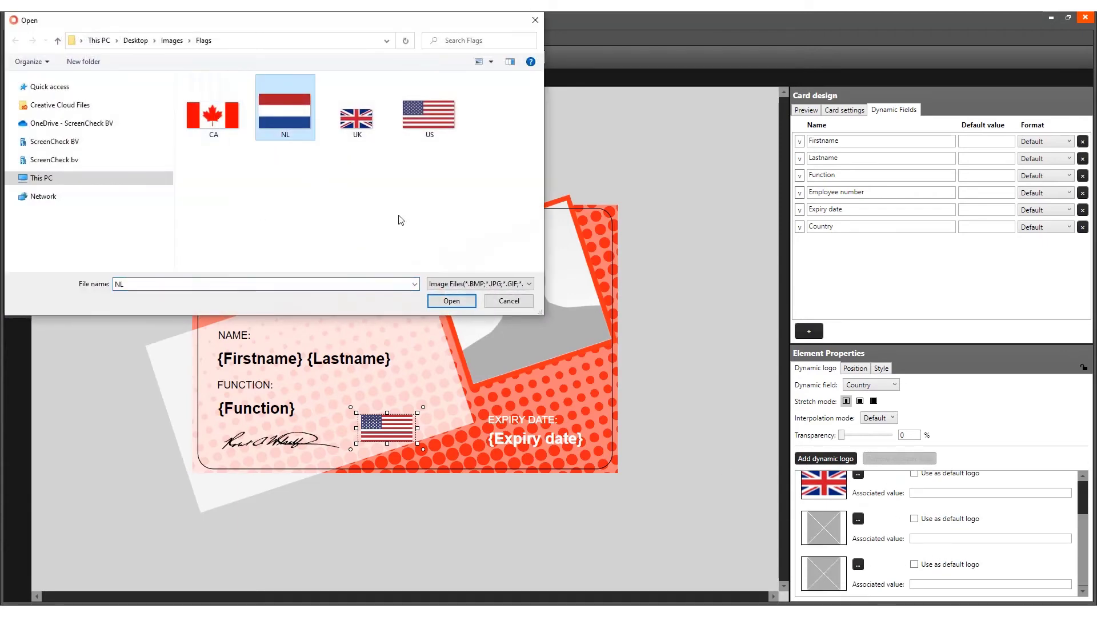
pyautogui.click(452, 301)
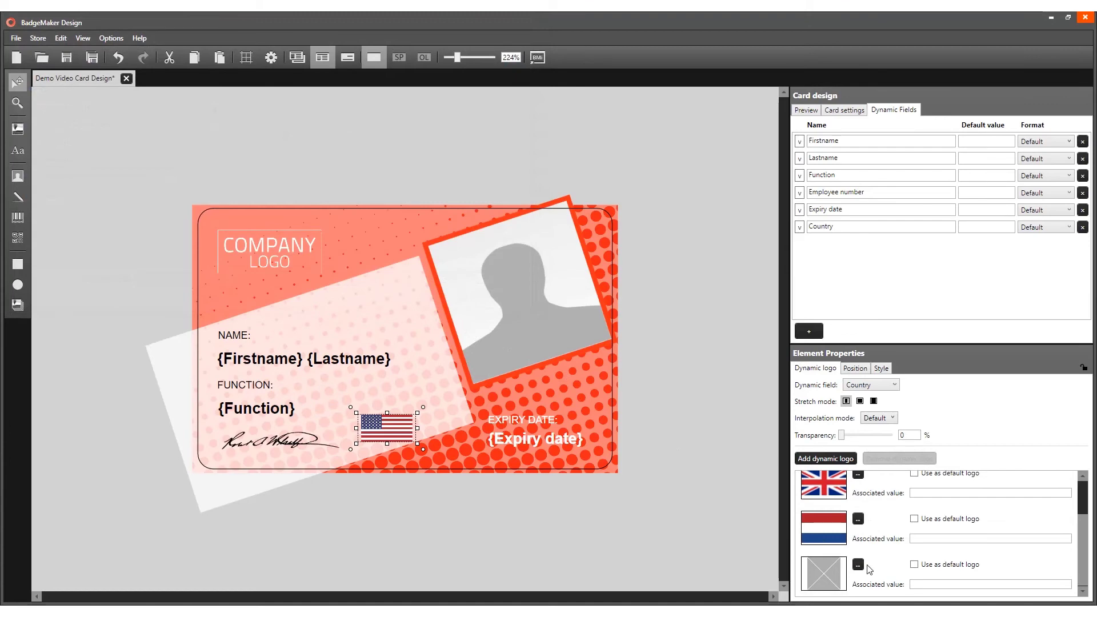
pyautogui.click(858, 564)
pyautogui.click(217, 106)
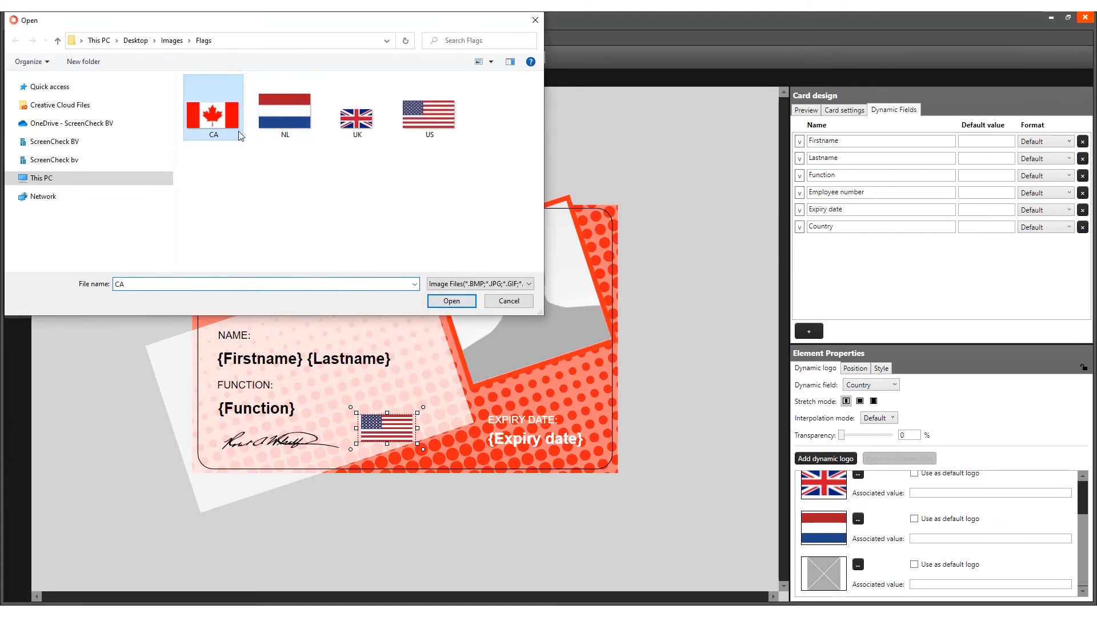
pyautogui.click(450, 301)
pyautogui.scroll(2, 940, 515)
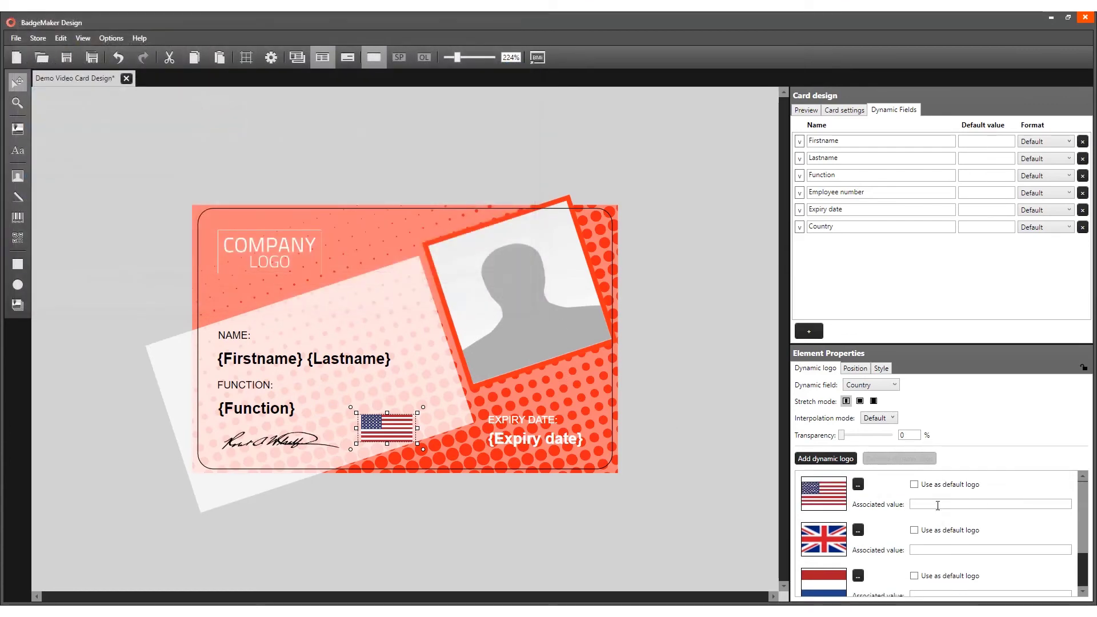
# Enter associated values US, UK, NL and CA for the four flag entries
pyautogui.click(938, 505)
pyautogui.write('US')
pyautogui.click(960, 548)
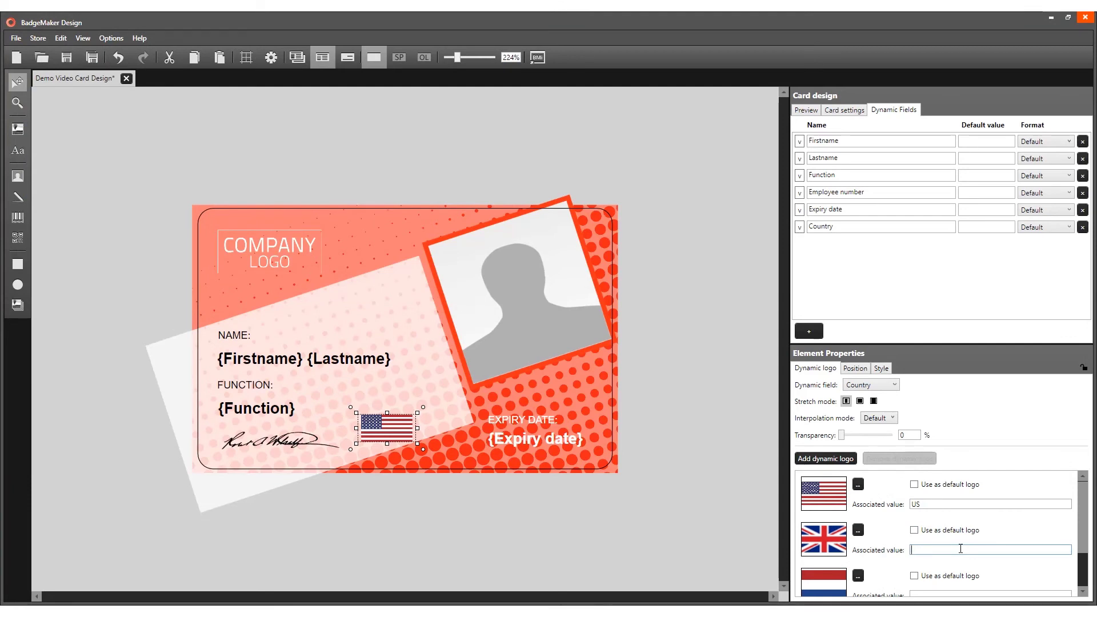
pyautogui.write('UK')
pyautogui.scroll(-2, 960, 549)
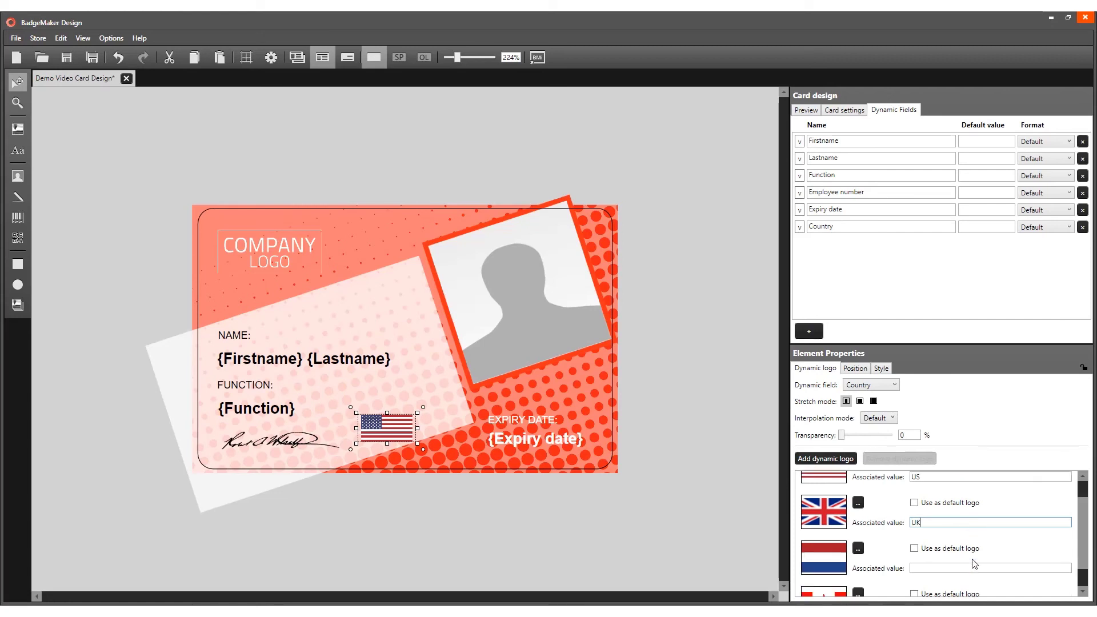
pyautogui.click(962, 541)
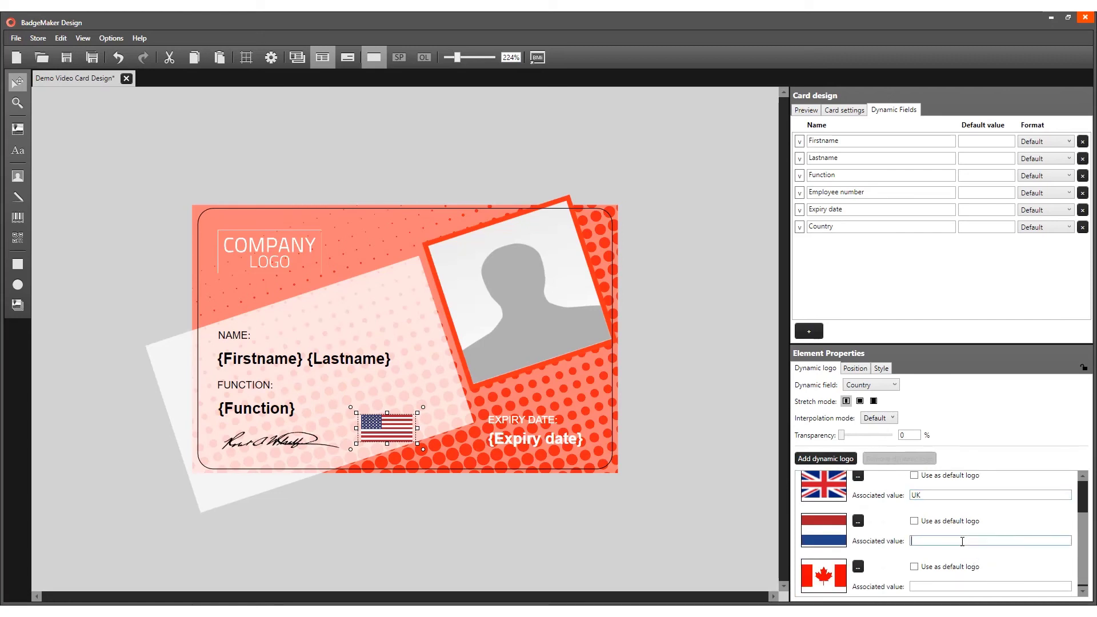
pyautogui.write('NL')
pyautogui.click(950, 586)
pyautogui.write('CA')
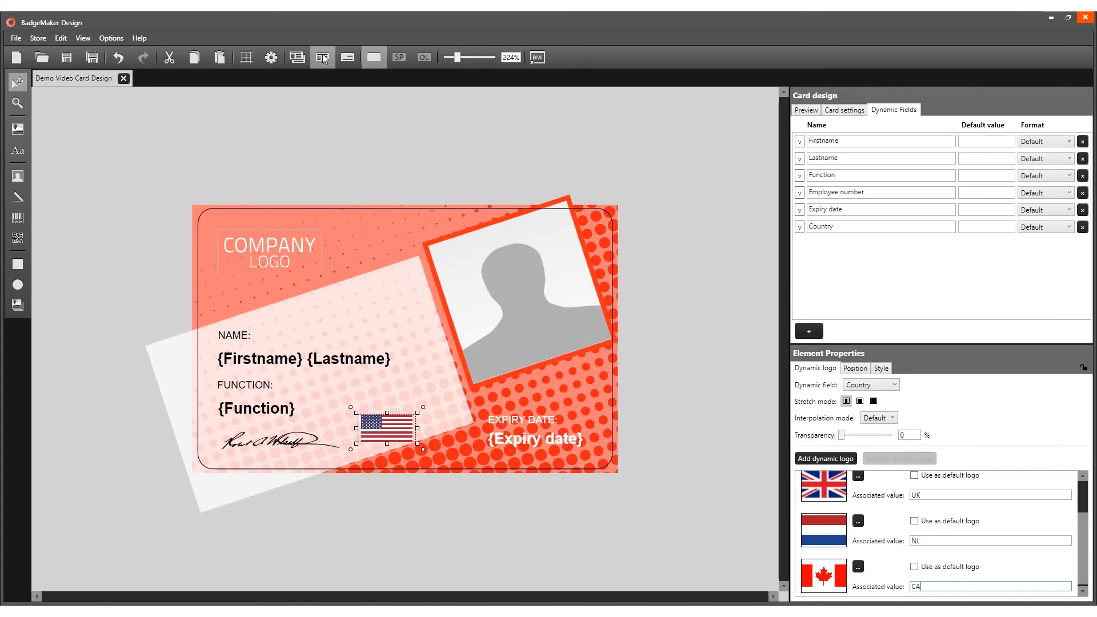
# Switch to the front-and-back card view, zoom out, and save the design
pyautogui.click(298, 58)
pyautogui.scroll(-5, 557, 200)
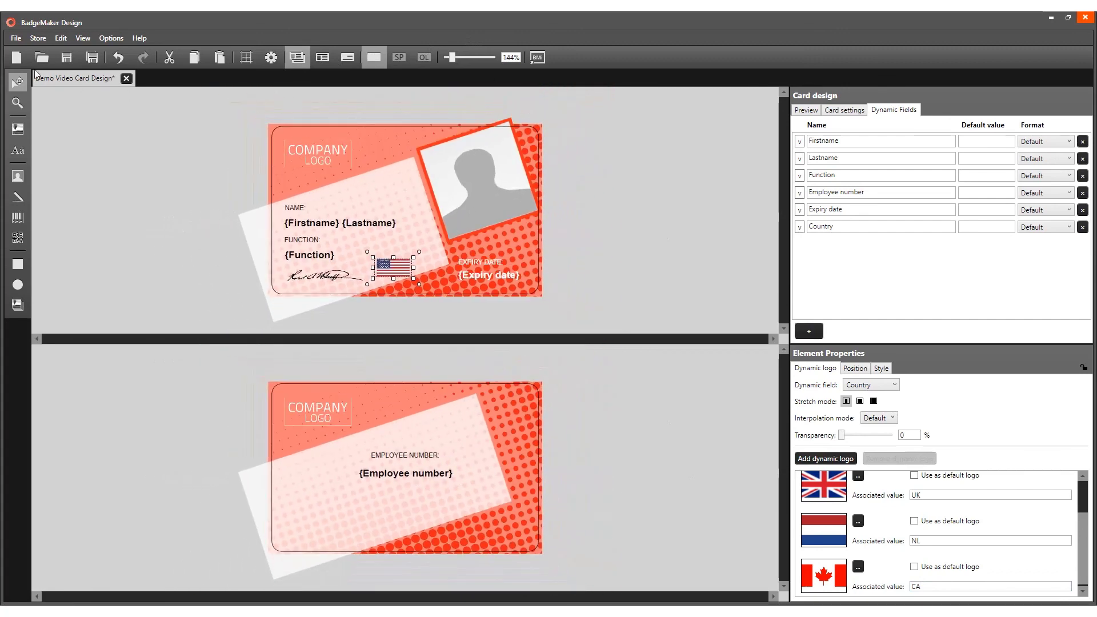
pyautogui.click(66, 58)
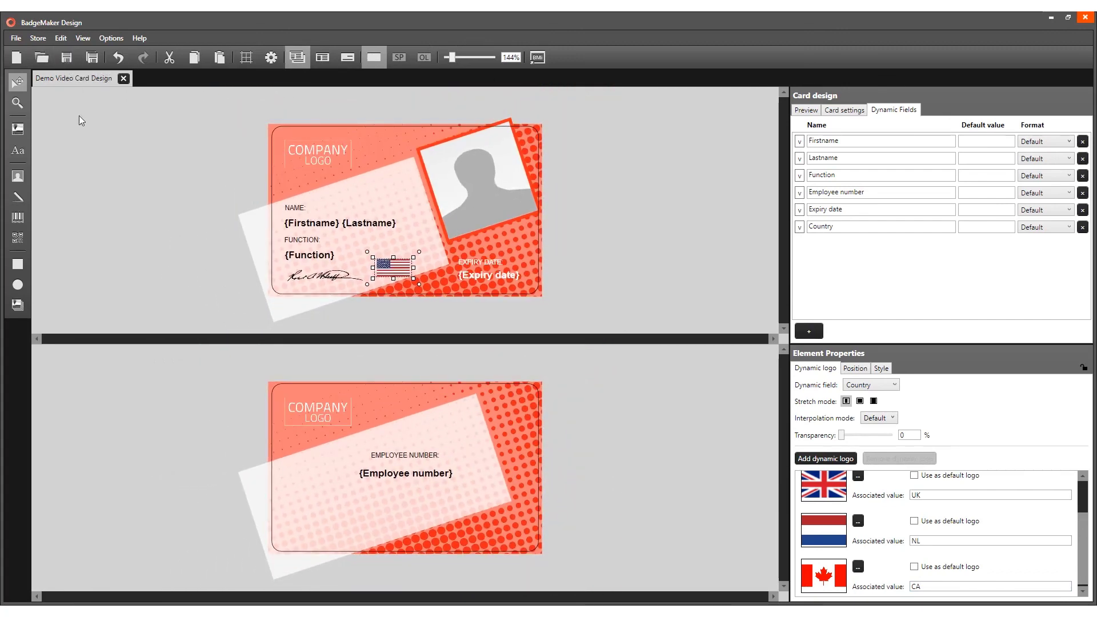